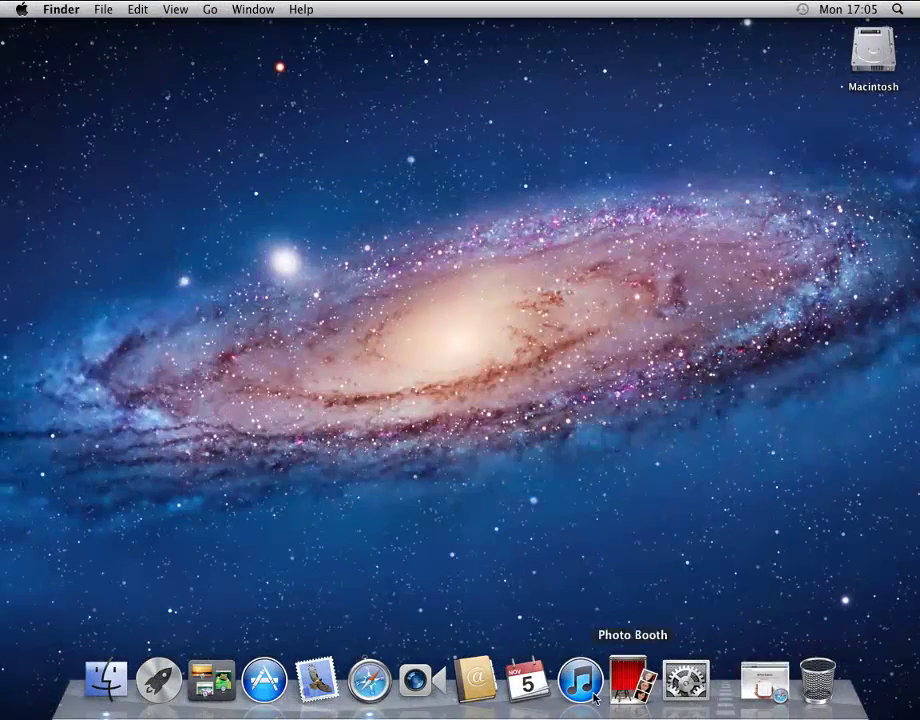
Step: Restore the minimized Safari window showing Apple's AirPort Express page
{"action": "left_click", "coordinate": [770, 682]}
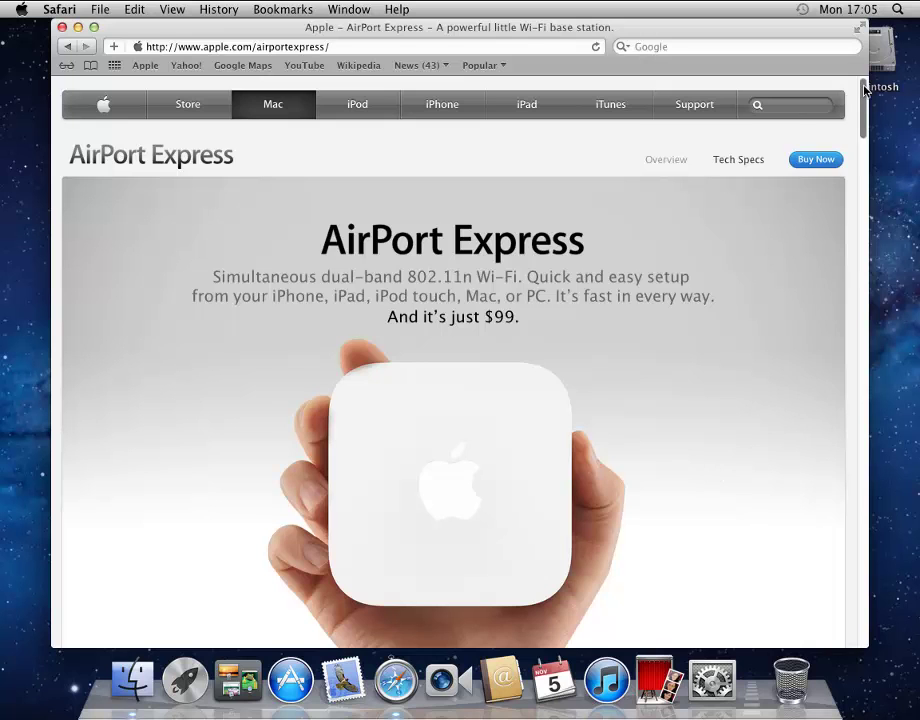
Step: Scroll the AirPort Express page down to the section on managing Wi-Fi with AirPort Utility
{"action": "left_click_drag", "start_coordinate": [861, 86], "coordinate": [864, 268]}
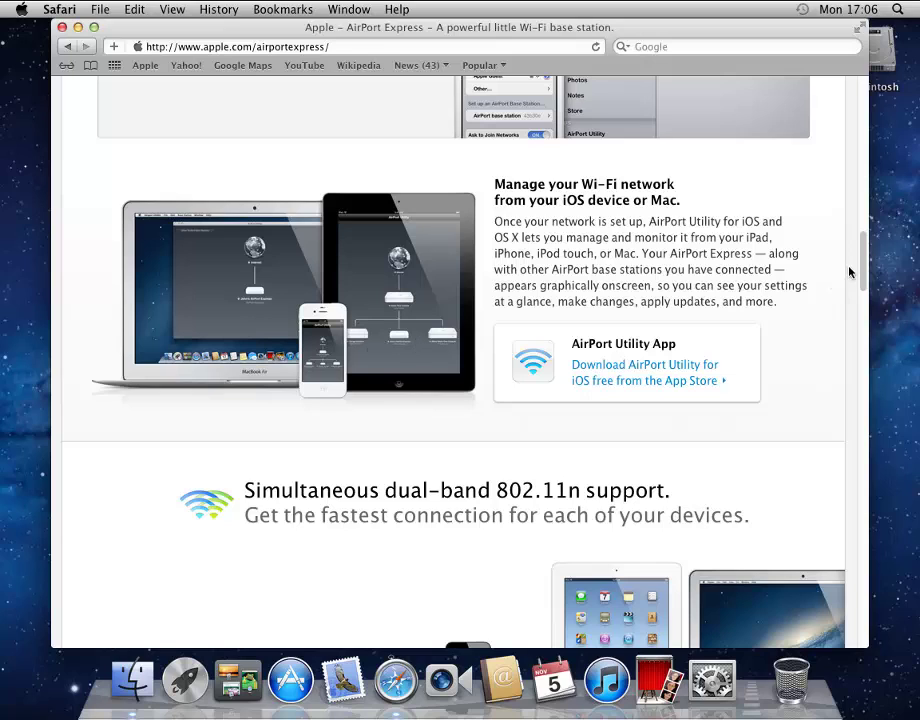
Step: Scroll further down to the wired-route section with the rear ports diagram
{"action": "left_click_drag", "start_coordinate": [862, 259], "coordinate": [852, 543]}
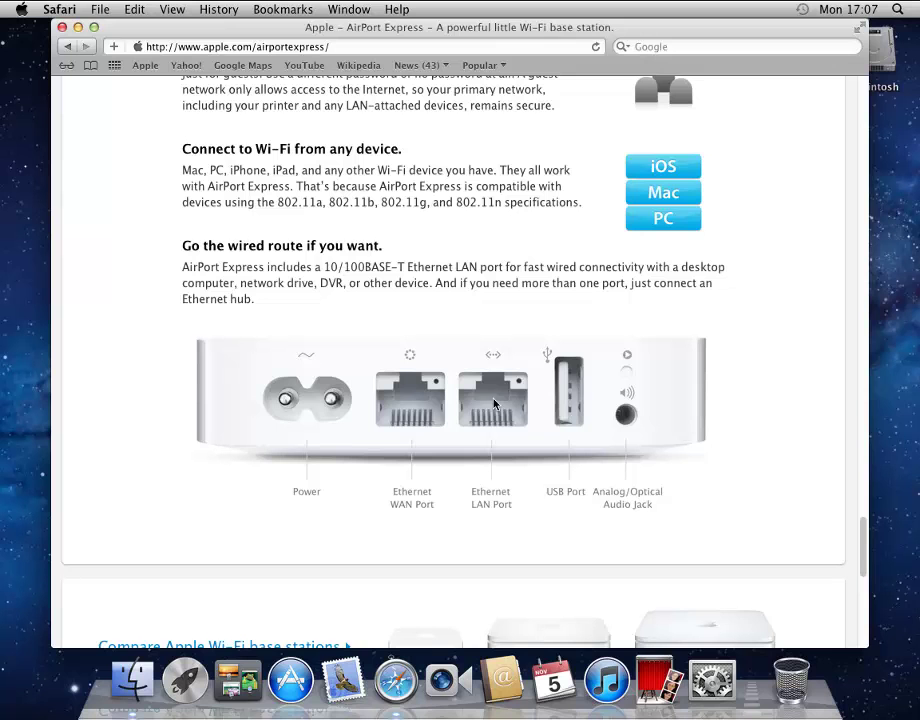
Step: Minimize Safari and launch AirPort Utility from the Utilities folder
{"action": "left_click", "coordinate": [77, 28]}
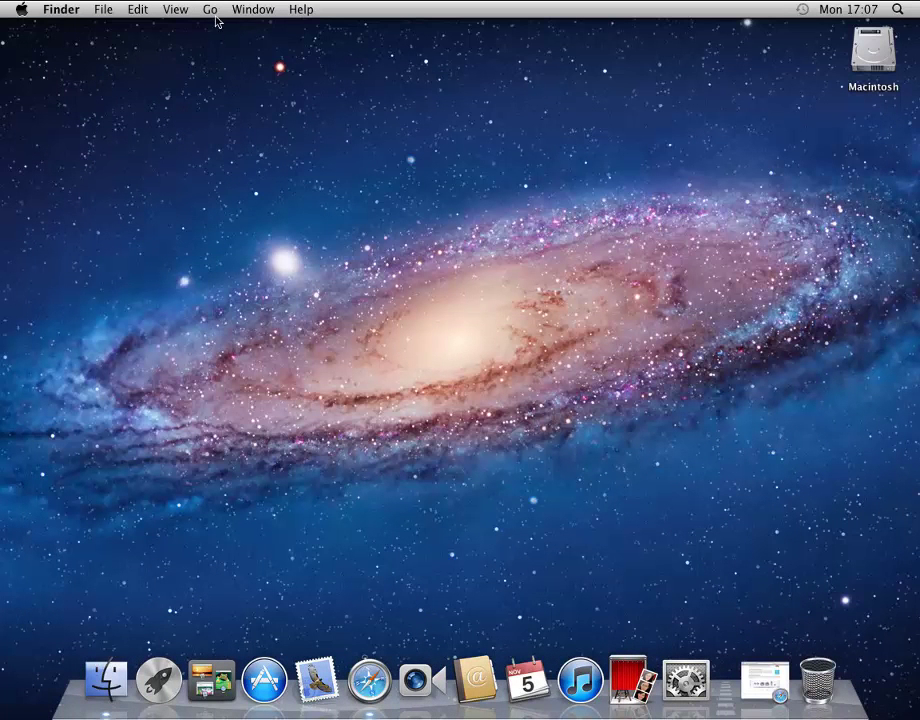
{"action": "left_click", "coordinate": [212, 10]}
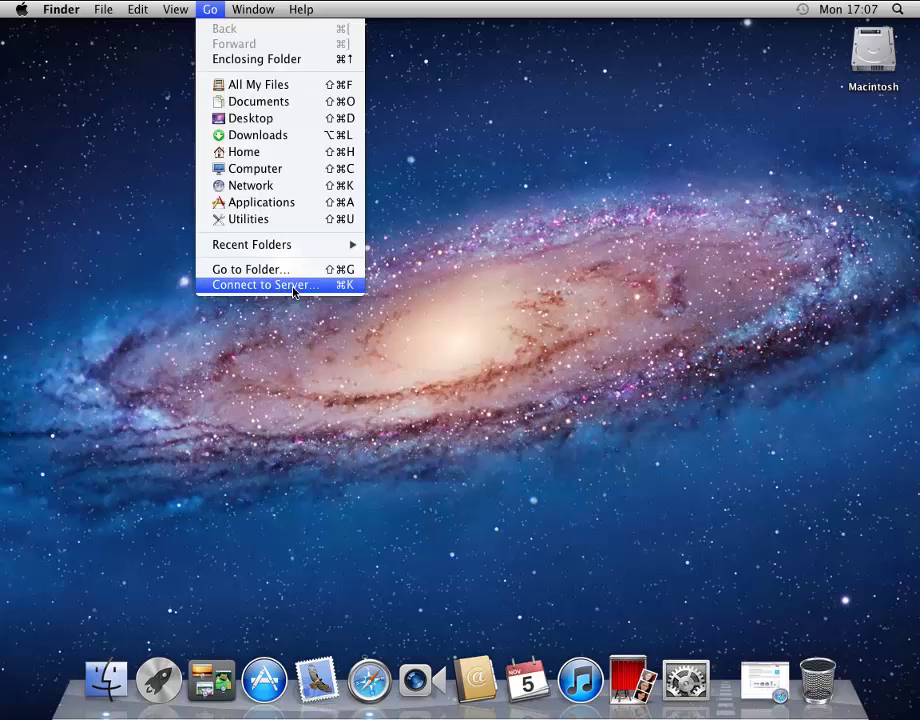
{"action": "left_click", "coordinate": [281, 219]}
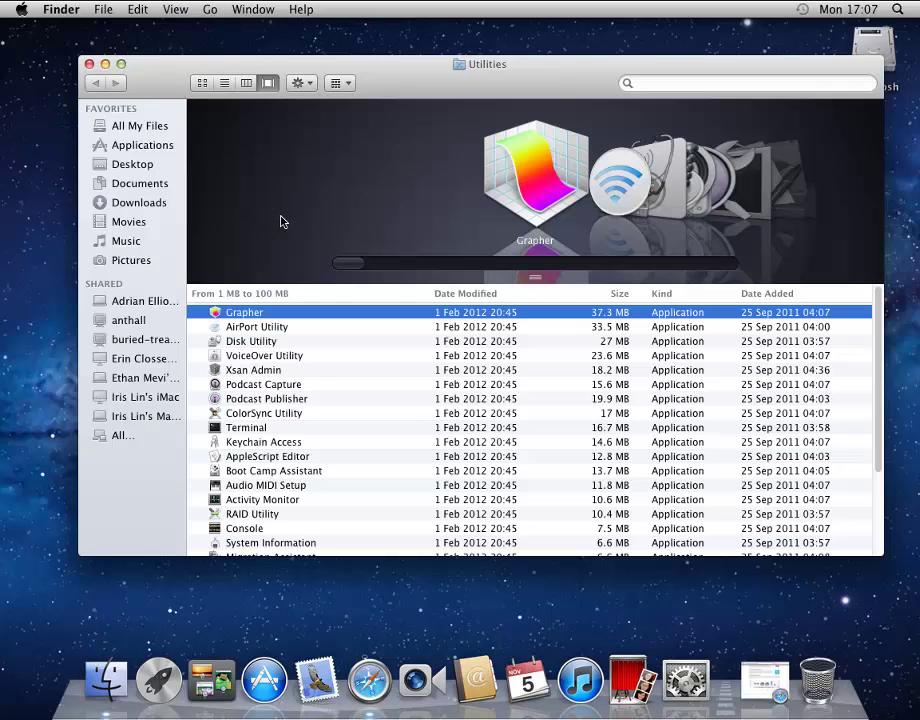
{"action": "double_click", "coordinate": [266, 326]}
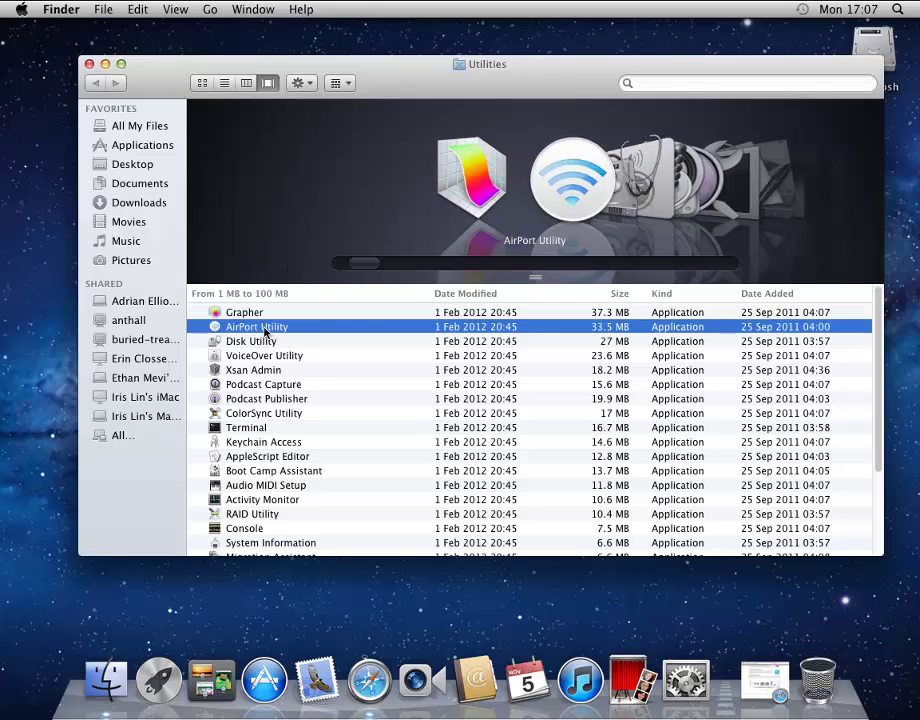
Step: Close the Finder Utilities window to reveal the new base station setup form
{"action": "left_click", "coordinate": [89, 64]}
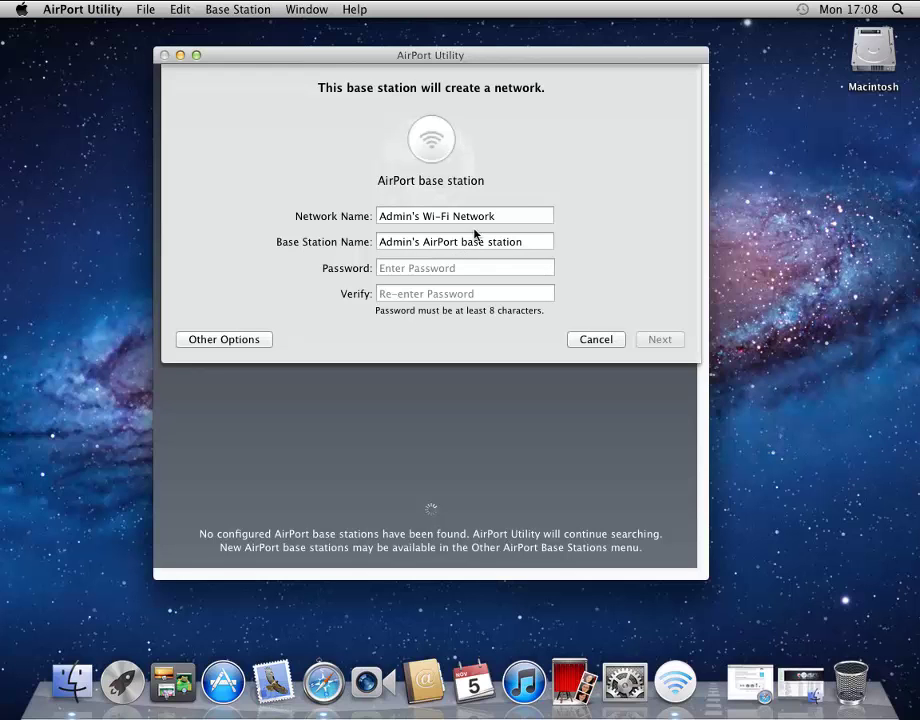
Step: Name the network 'Home WiFi' and the base station 'Living Room', then enter the network password
{"action": "triple_click", "coordinate": [526, 211]}
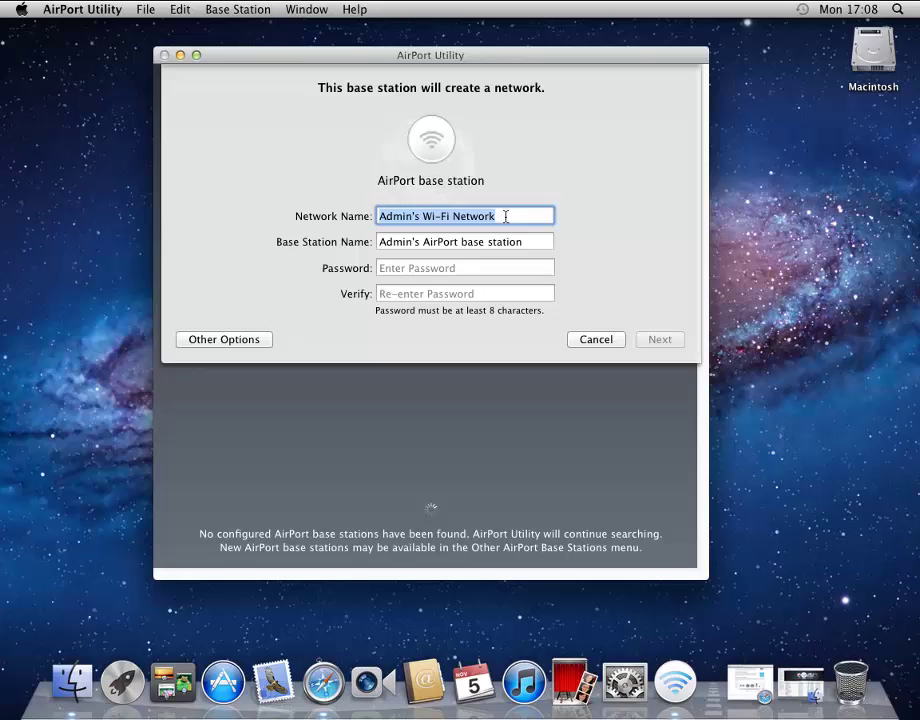
{"action": "type", "text": "Home W"}
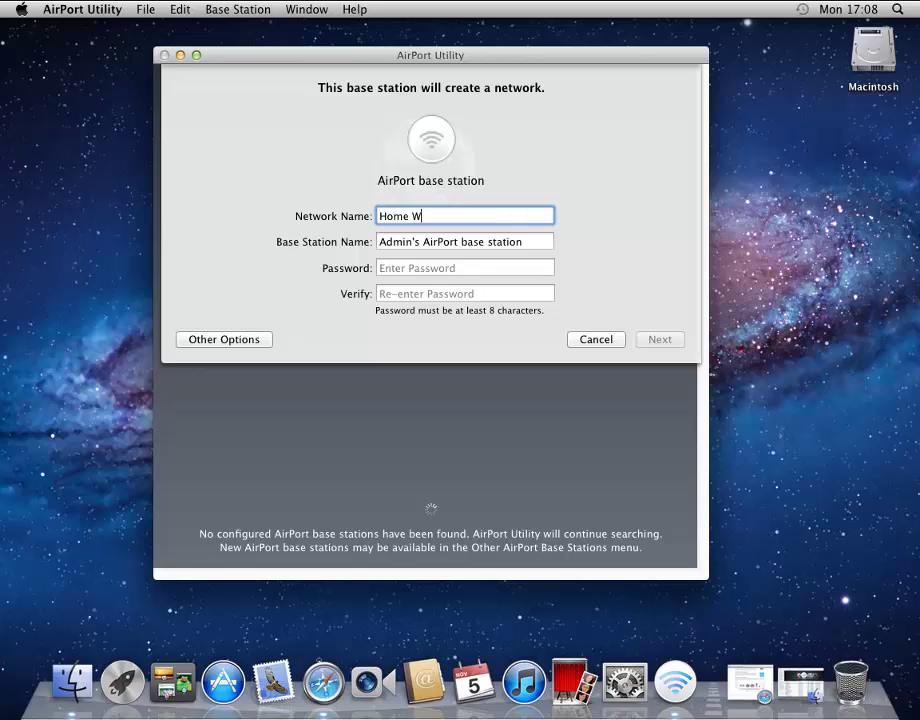
{"action": "type", "text": "iFi"}
{"action": "triple_click", "coordinate": [511, 242]}
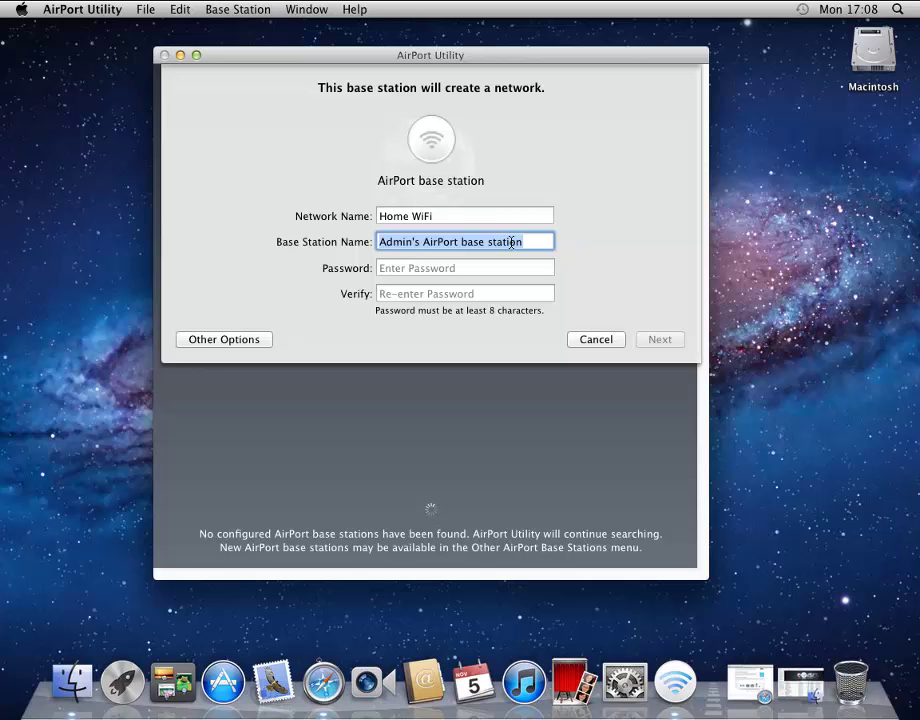
{"action": "type", "text": "Living Room"}
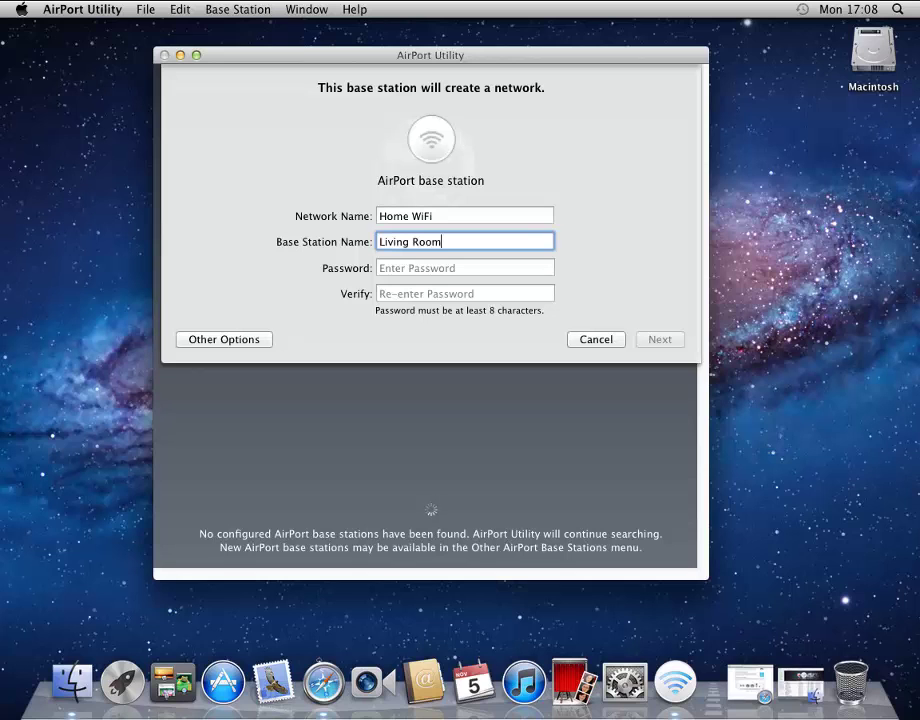
{"action": "key", "text": "Tab"}
{"action": "type", "text": "••"}
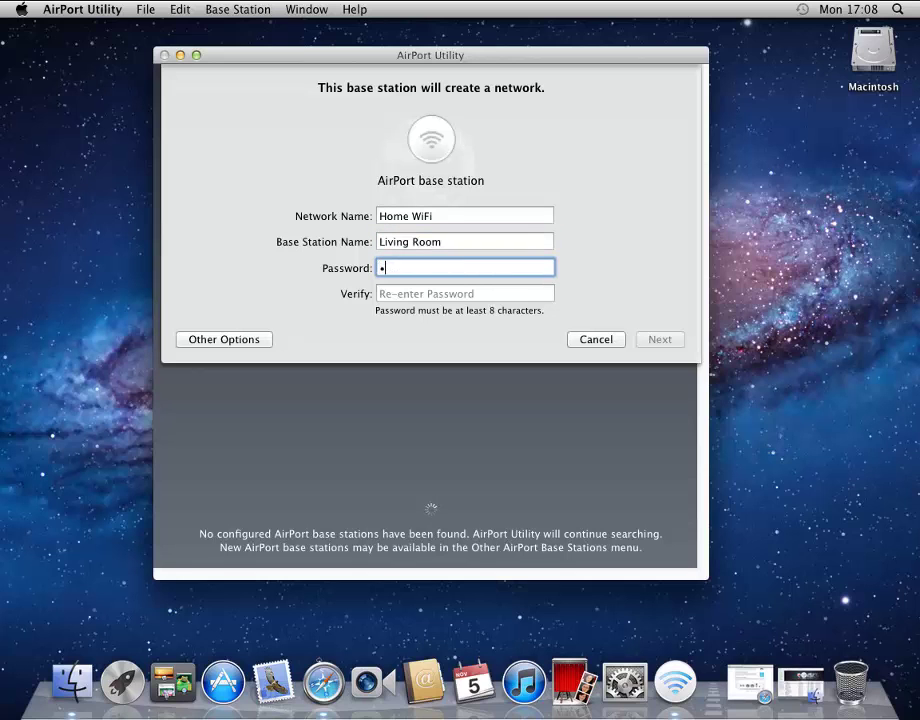
{"action": "type", "text": "•••••••"}
{"action": "key", "text": "Tab"}
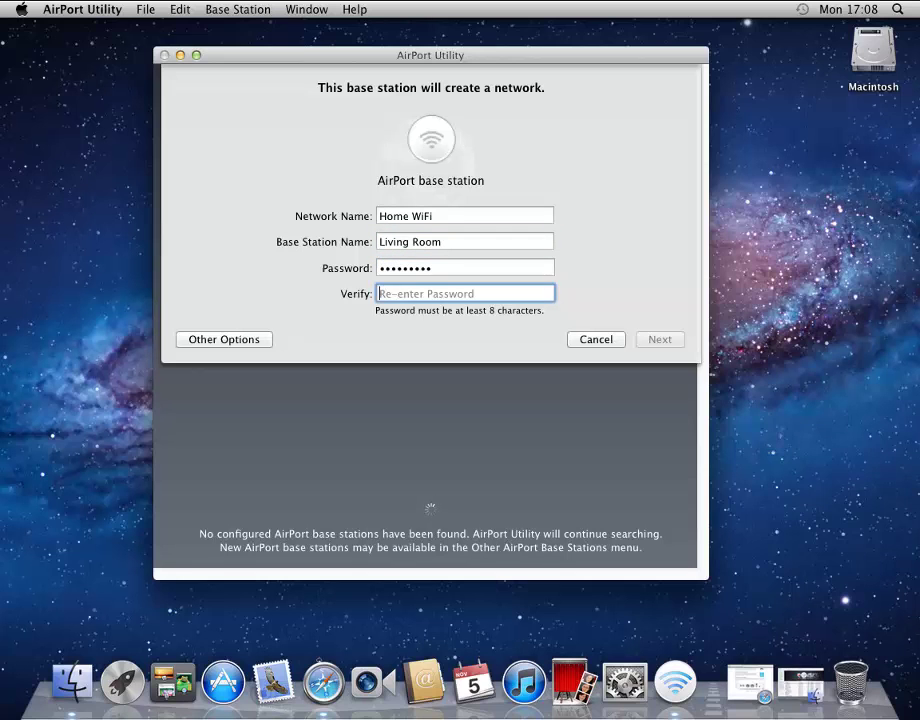
{"action": "type", "text": "•••••••••"}
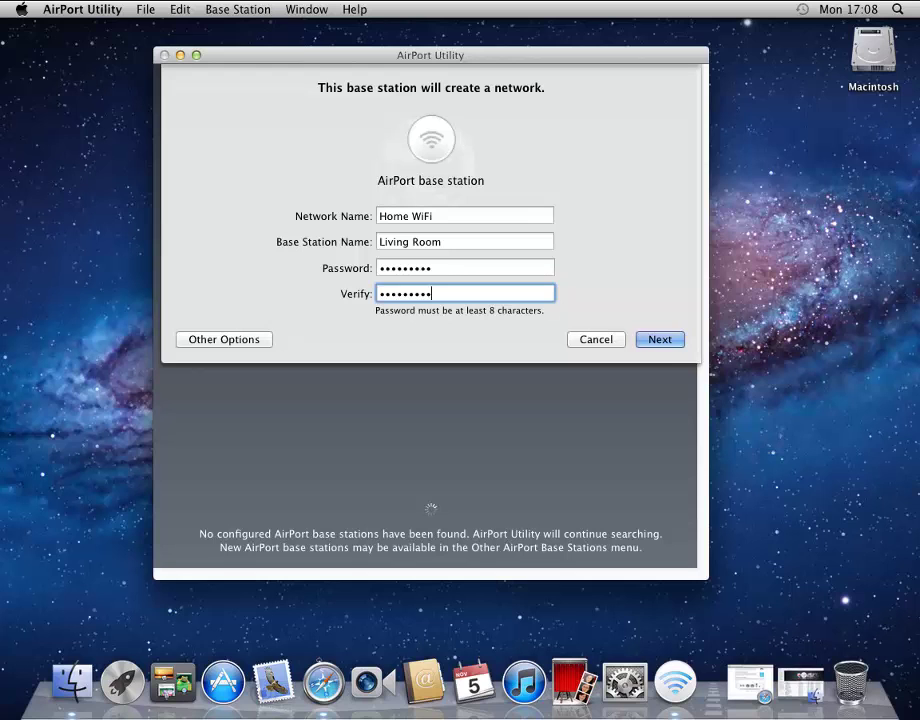
Step: Complete the base station setup and return to the overview
{"action": "left_click", "coordinate": [665, 343]}
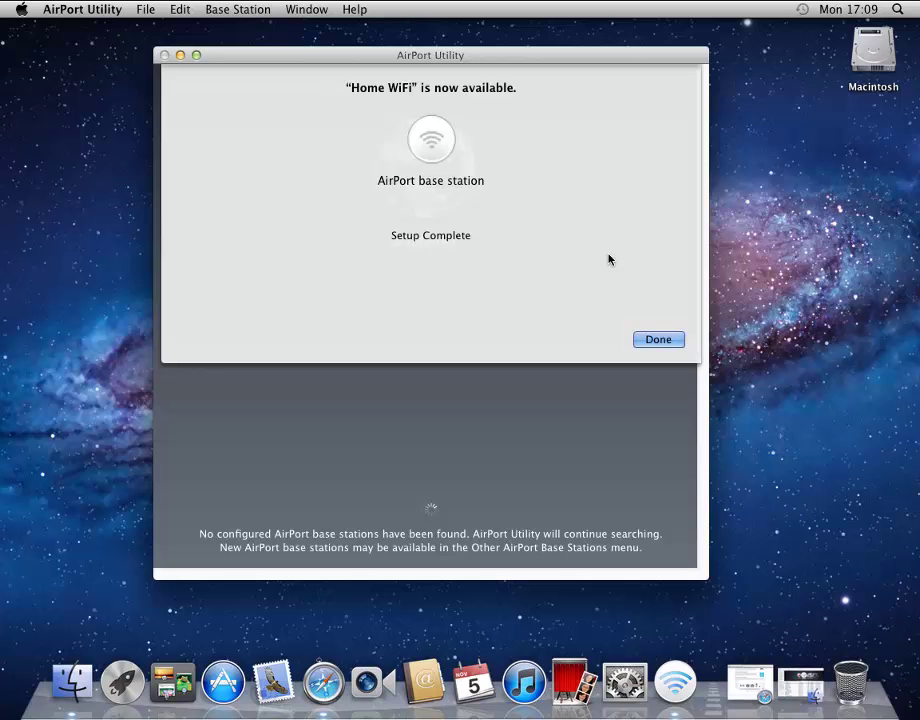
{"action": "left_click", "coordinate": [650, 343]}
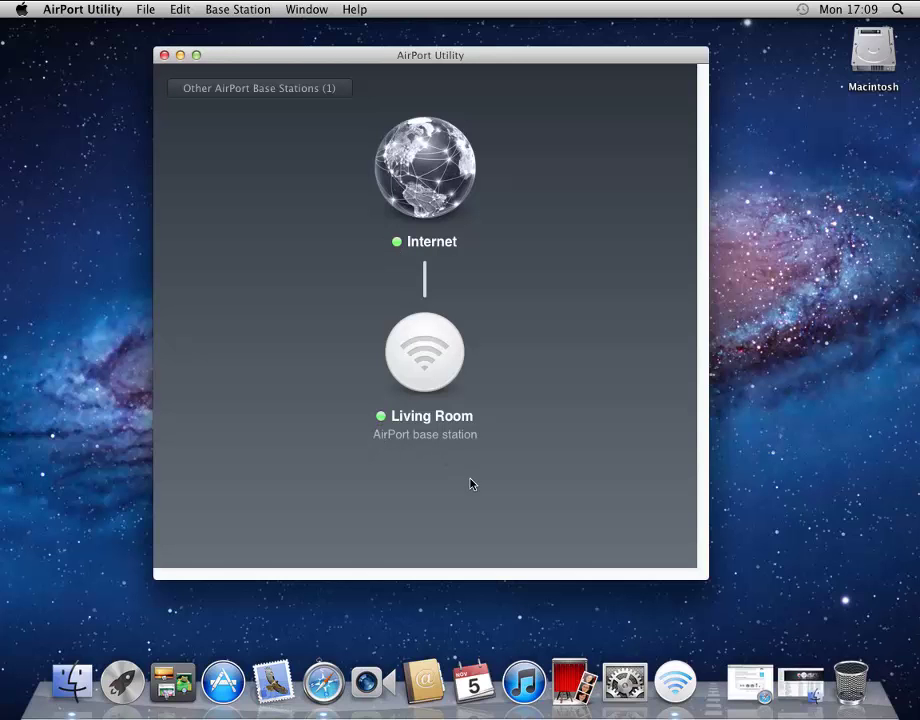
Step: Open the Living Room base station's settings on the Internet pane
{"action": "left_click", "coordinate": [436, 372]}
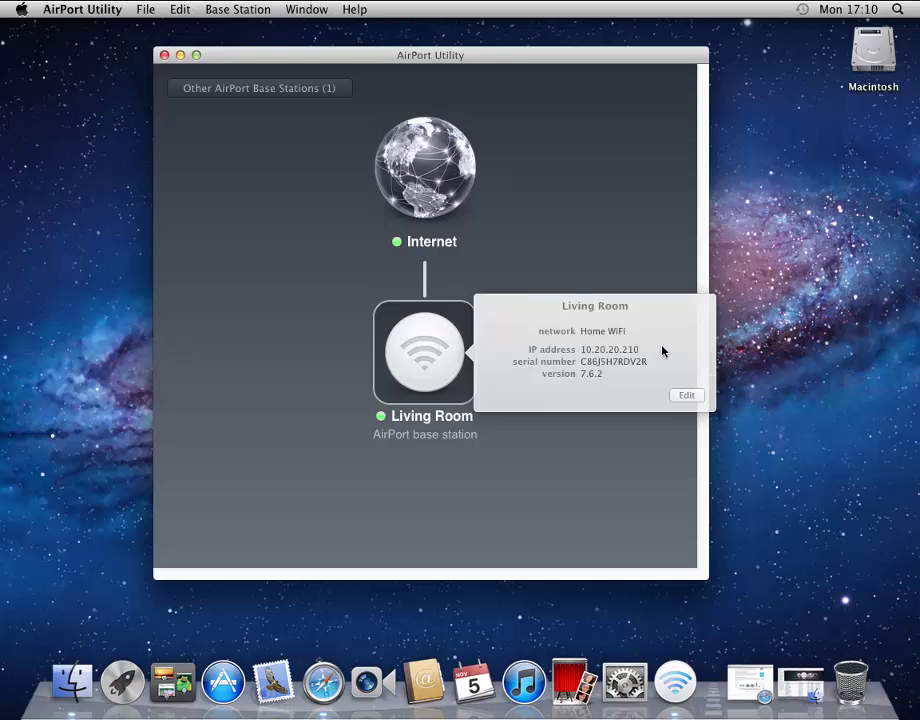
{"action": "left_click", "coordinate": [686, 396]}
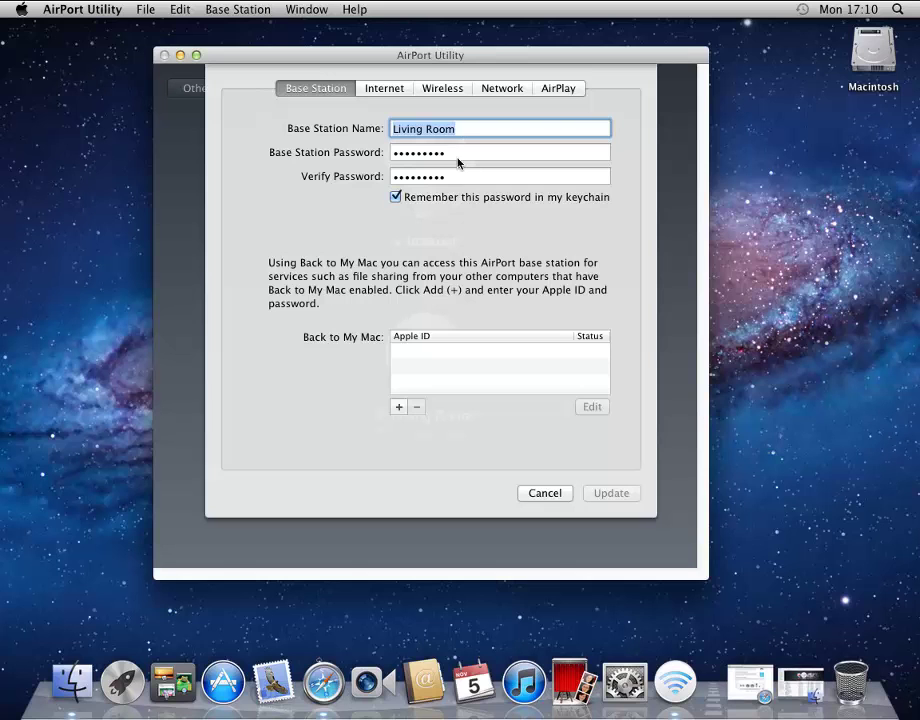
{"action": "left_click", "coordinate": [386, 89]}
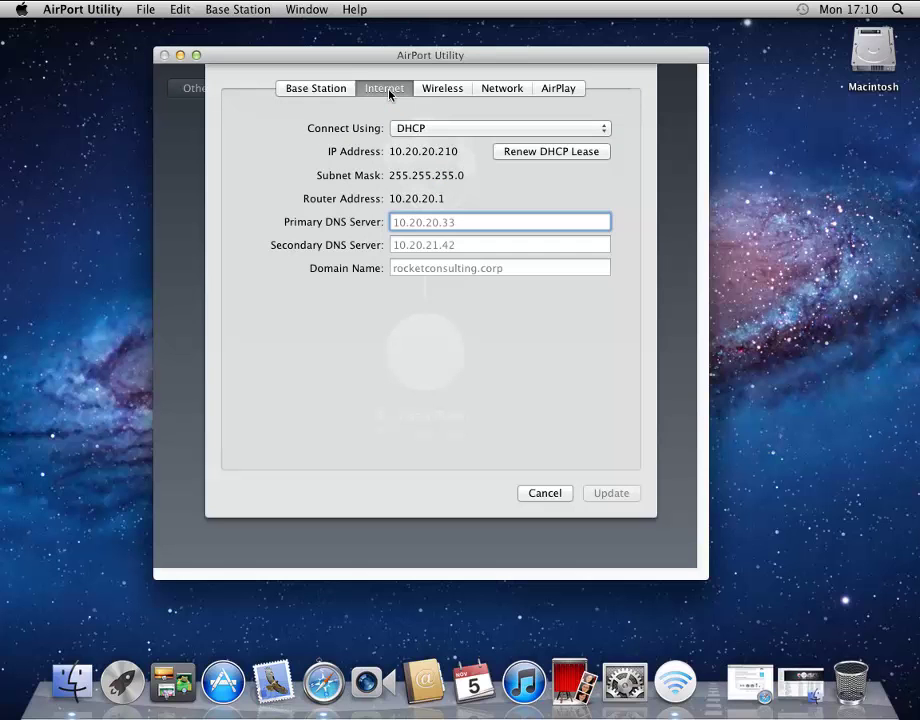
Step: Keep DHCP as the Internet connection method and view the Wireless settings
{"action": "left_click", "coordinate": [450, 130]}
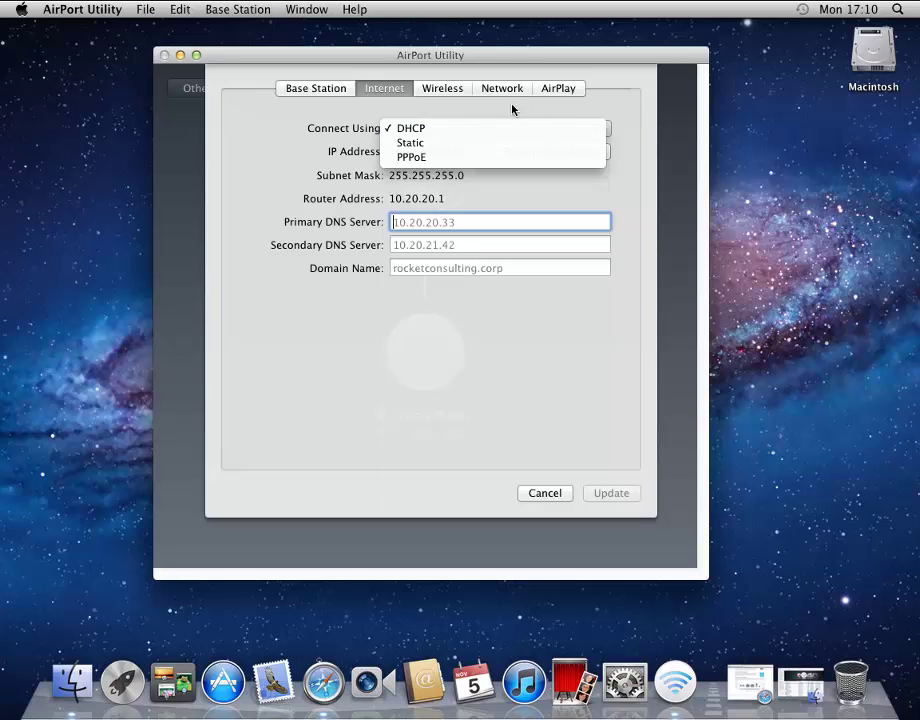
{"action": "left_click", "coordinate": [479, 100]}
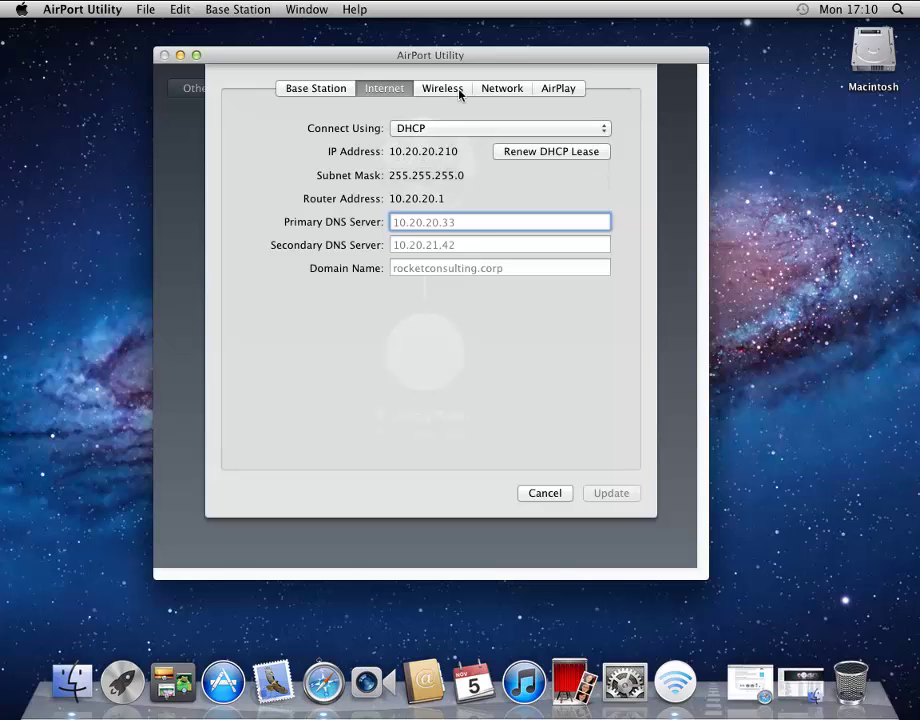
{"action": "left_click", "coordinate": [459, 93]}
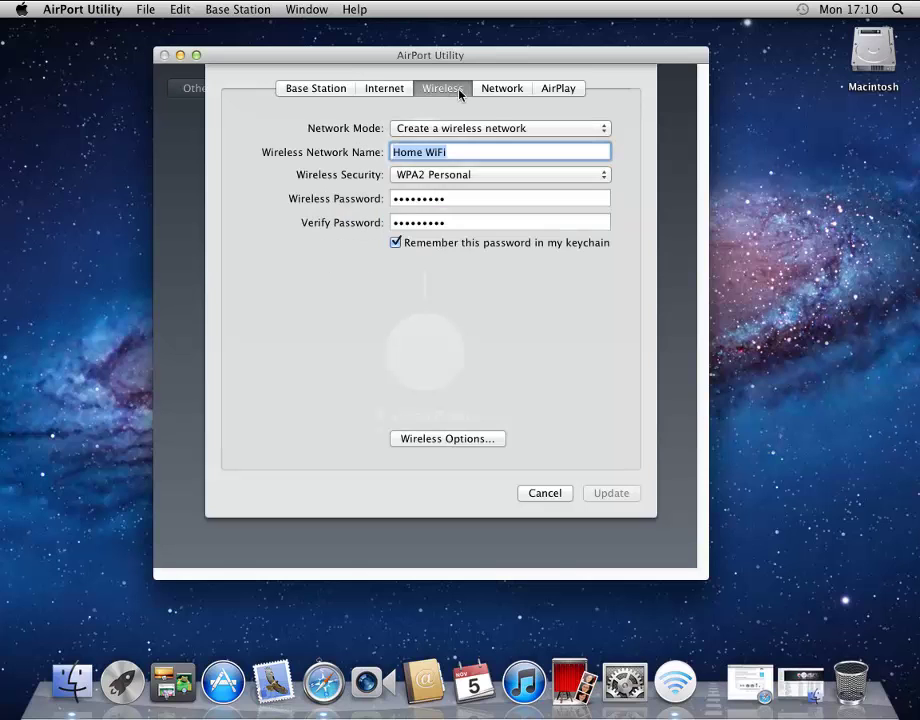
Step: Keep WPA2 Personal security for Home WiFi and view the Network settings
{"action": "left_click", "coordinate": [507, 175]}
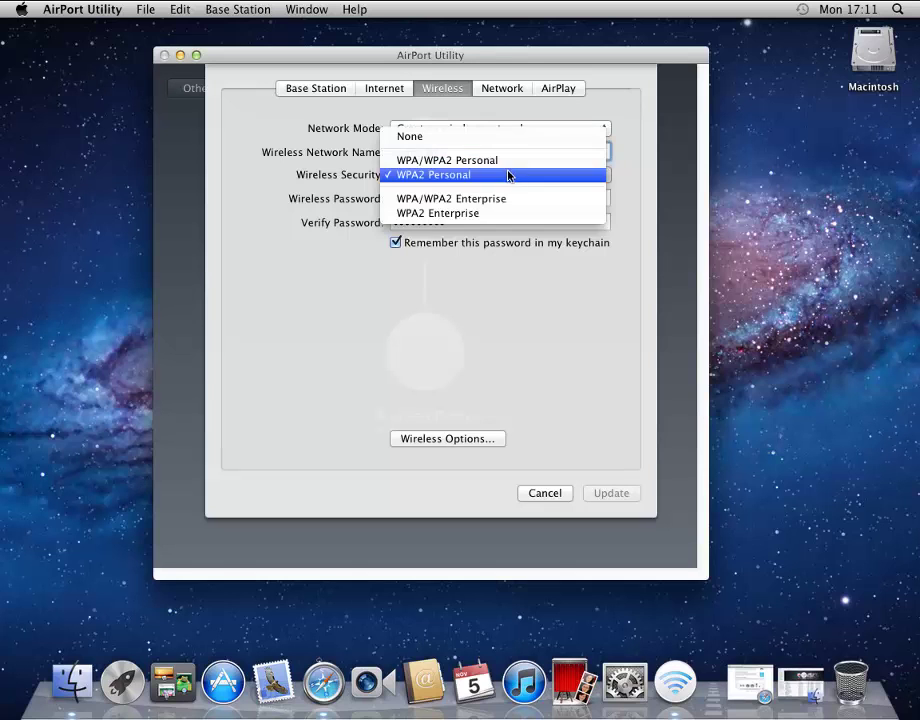
{"action": "left_click", "coordinate": [634, 184]}
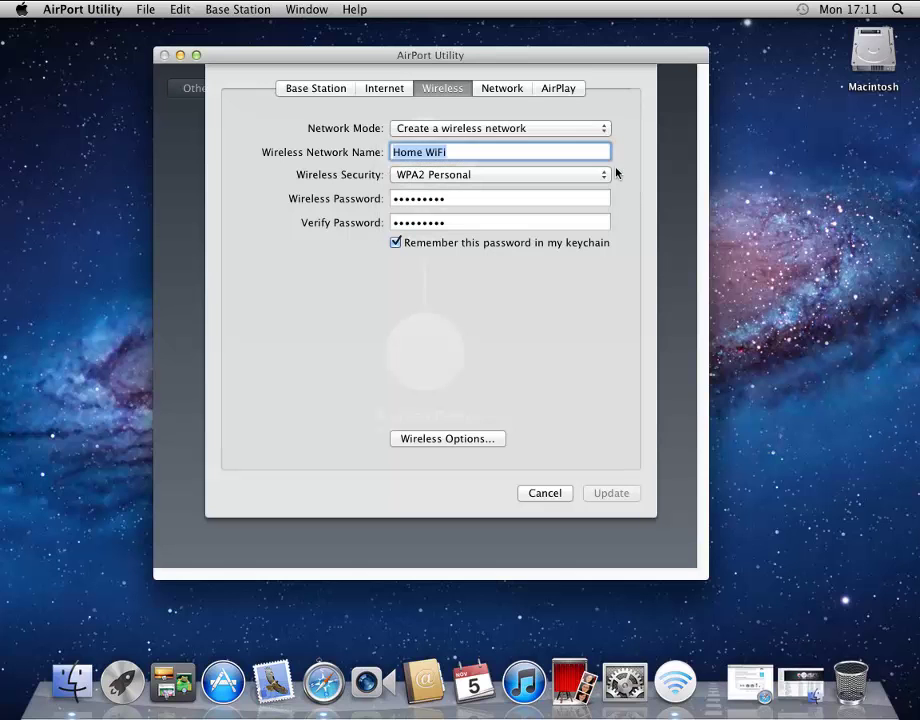
{"action": "left_click", "coordinate": [519, 94]}
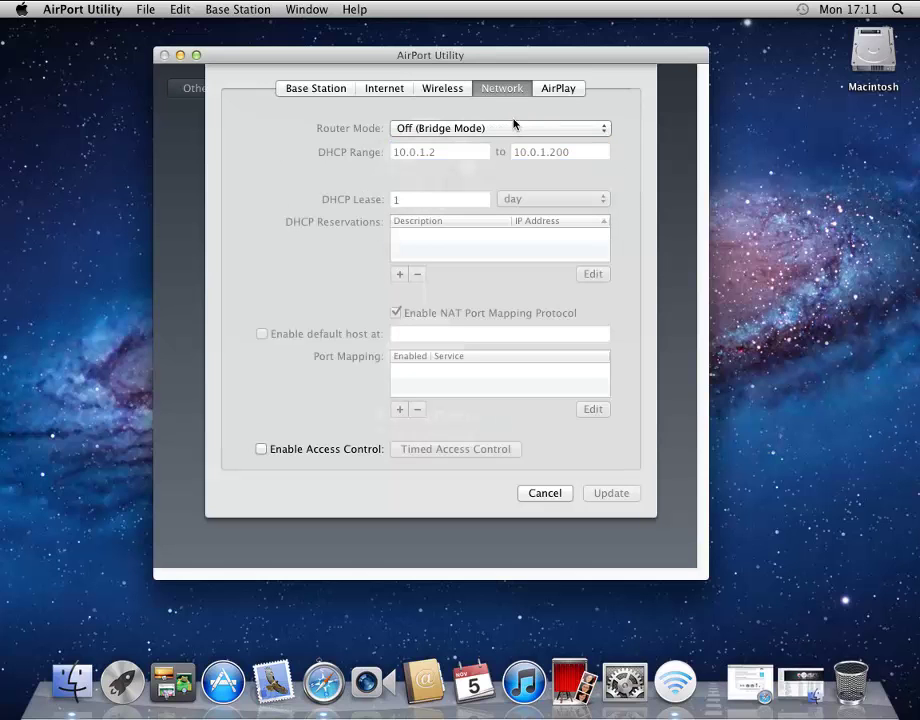
Step: Keep Router Mode at Off (Bridge Mode), then view the AirPlay settings for the 'Living Room' speaker
{"action": "left_click", "coordinate": [516, 131]}
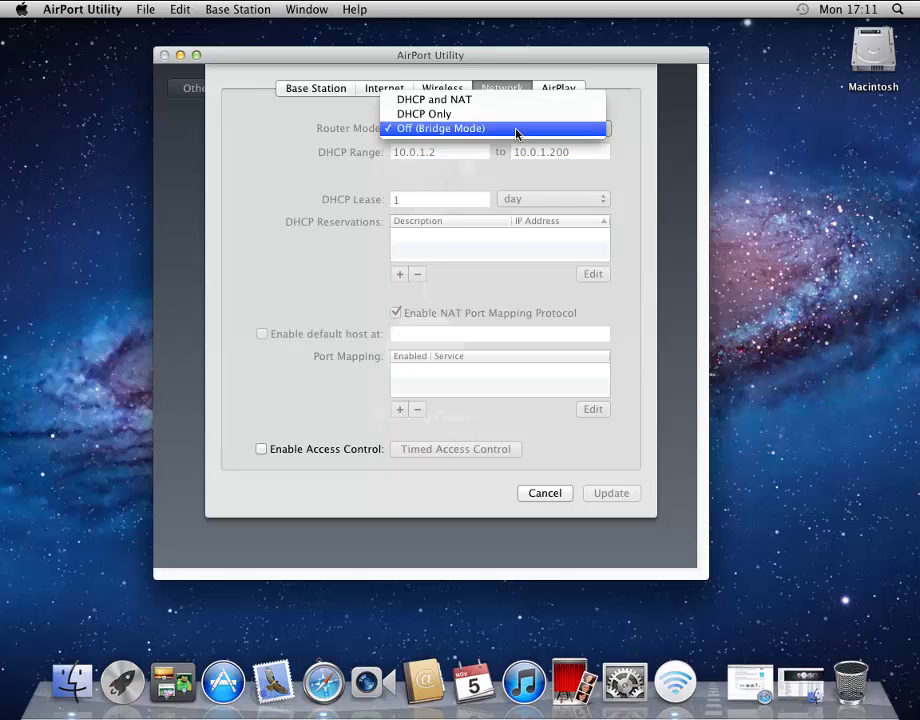
{"action": "left_click", "coordinate": [559, 88]}
{"action": "left_click", "coordinate": [559, 88]}
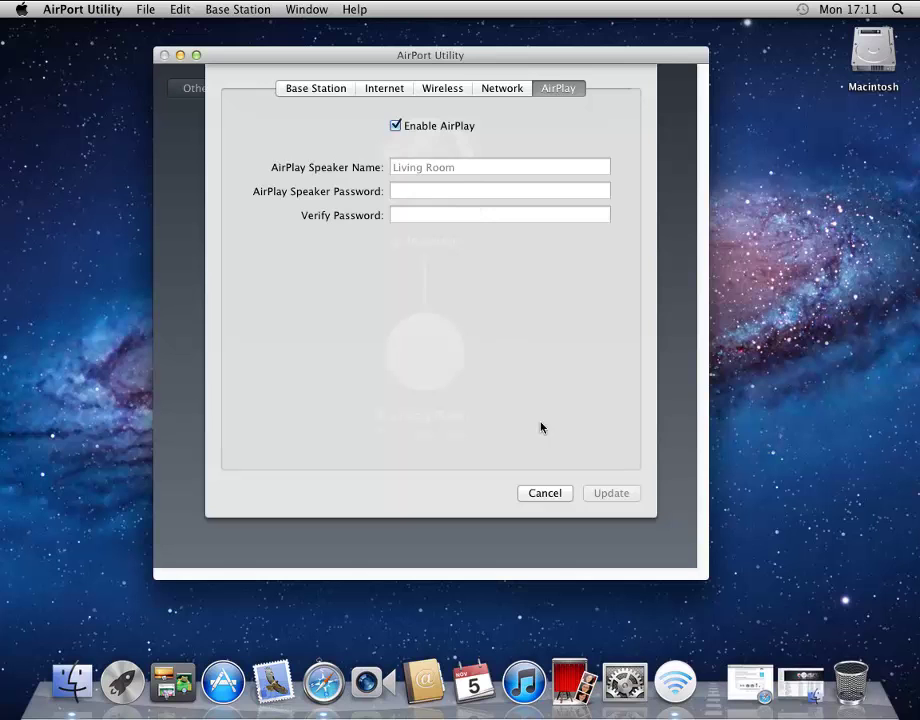
Step: Cancel the base station settings sheet without applying any changes
{"action": "left_click", "coordinate": [545, 493]}
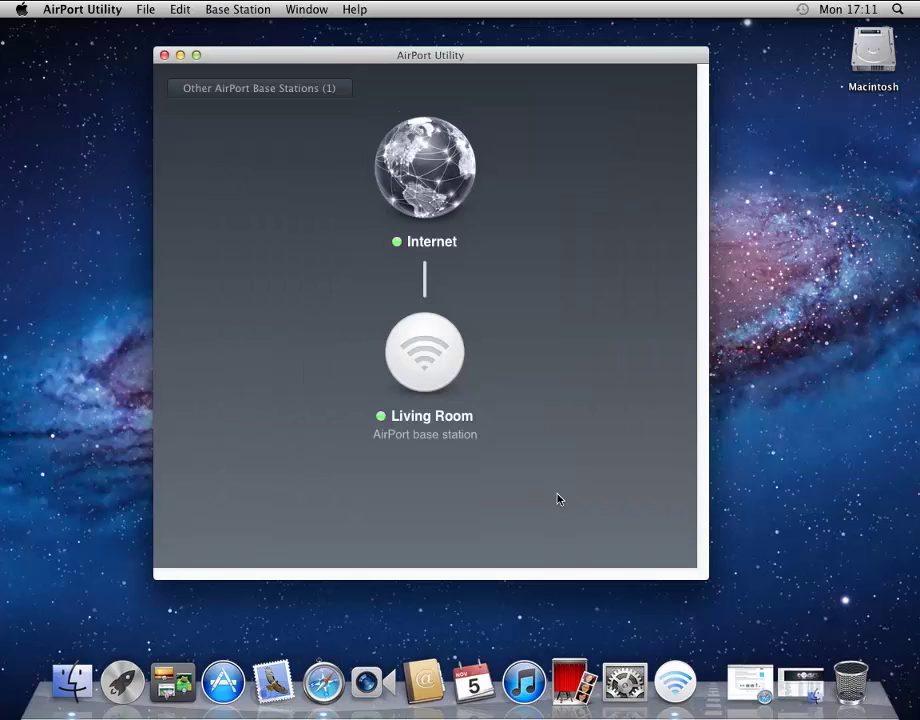